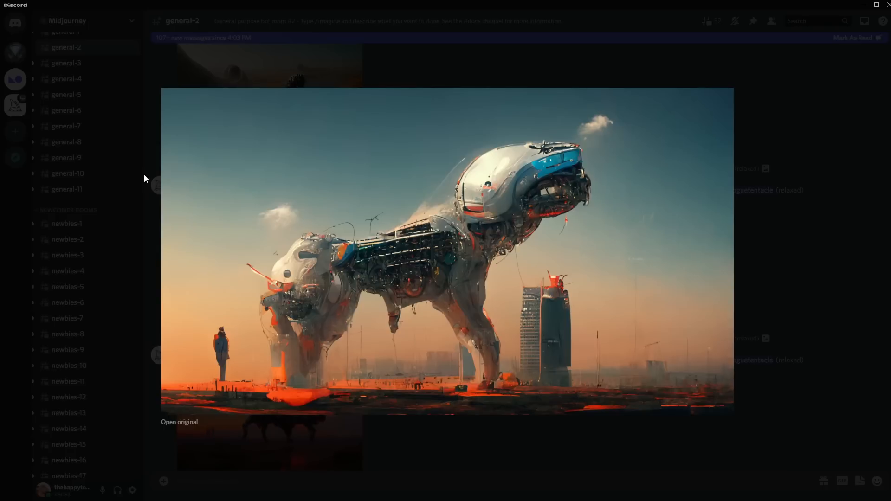
Close the enlarged robot dog image, check the channel list, and open the direct messages with MidJourney Bot
{"action": "left_click", "coordinate": [99, 215]}
{"action": "scroll", "coordinate": [65, 413], "scroll_direction": "up", "scroll_amount": 2}
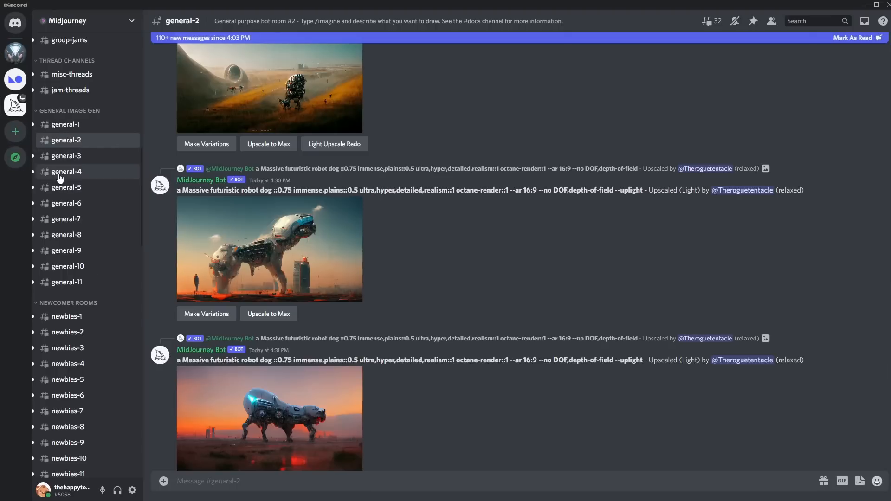
{"action": "mouse_move", "coordinate": [62, 182]}
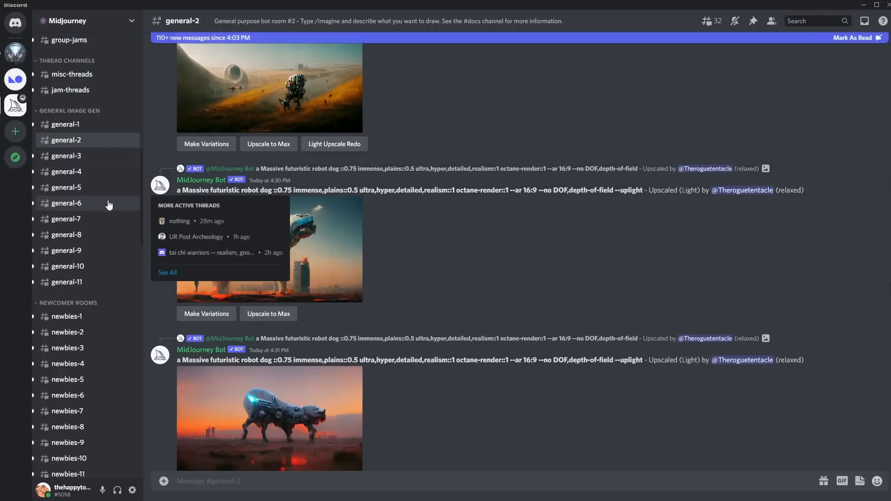
{"action": "left_click", "coordinate": [15, 105]}
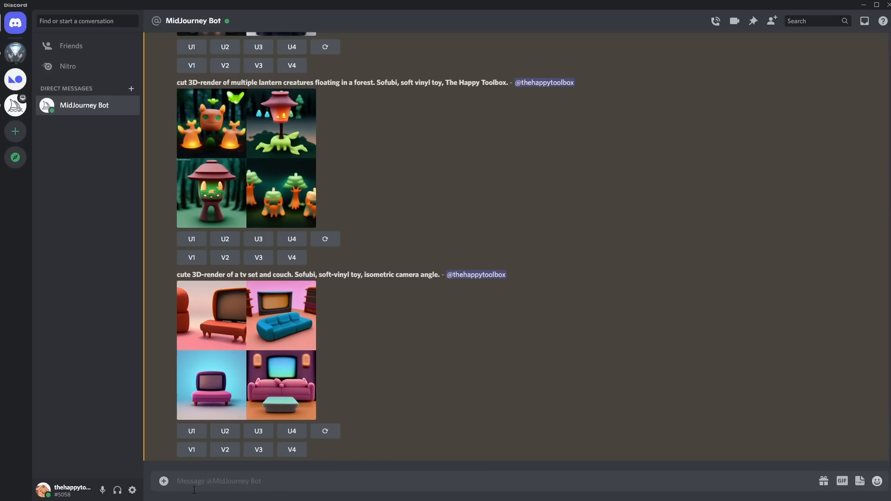
Submit an /imagine prompt reading "A 3D-illustration of a cute bird robot."
{"action": "type", "text": "/"}
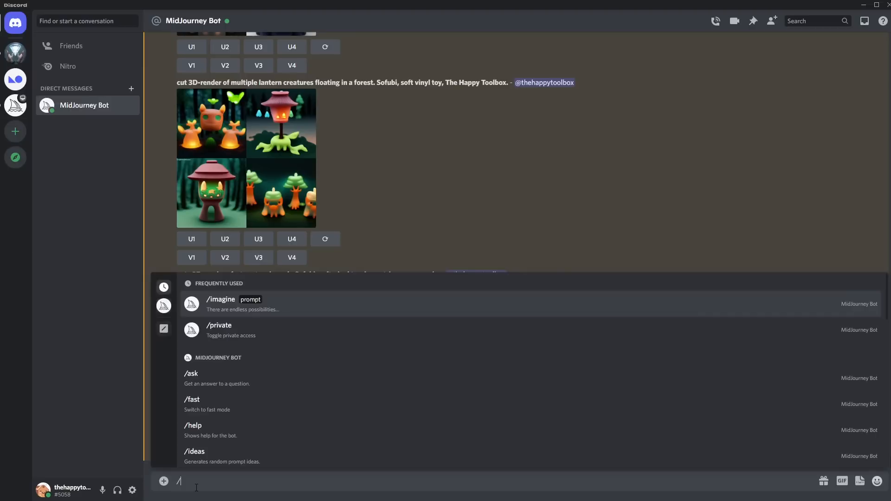
{"action": "type", "text": "imag"}
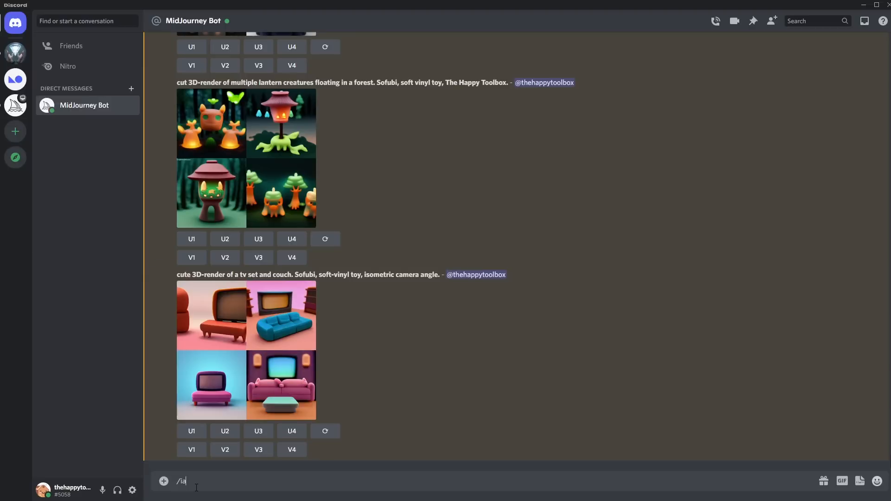
{"action": "key", "text": "Tab"}
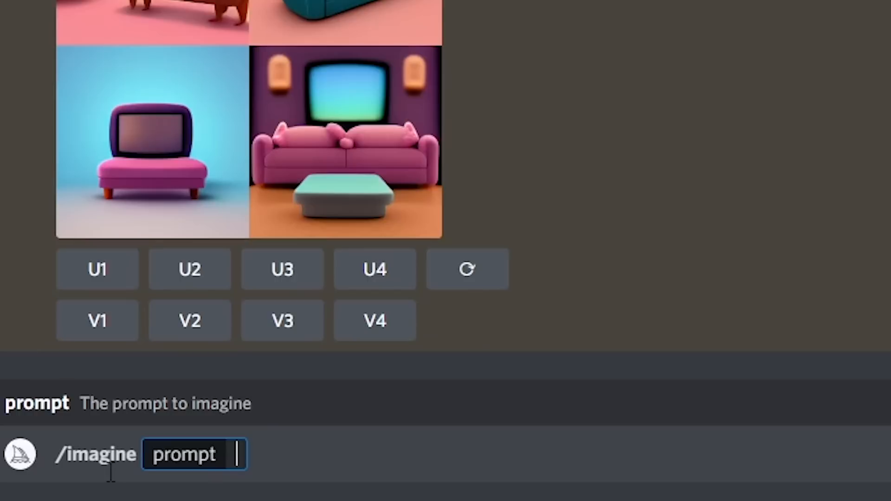
{"action": "type", "text": "A"}
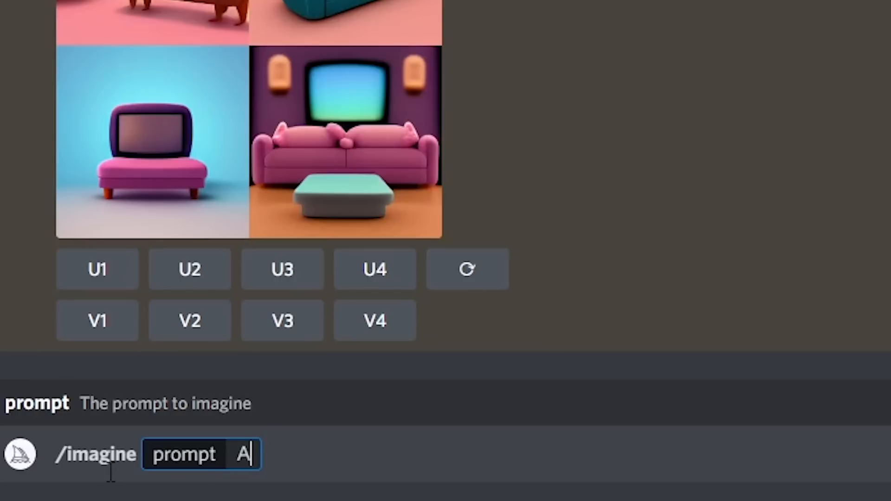
{"action": "type", "text": " #"}
{"action": "key", "text": "BackSpace"}
{"action": "type", "text": "3D"}
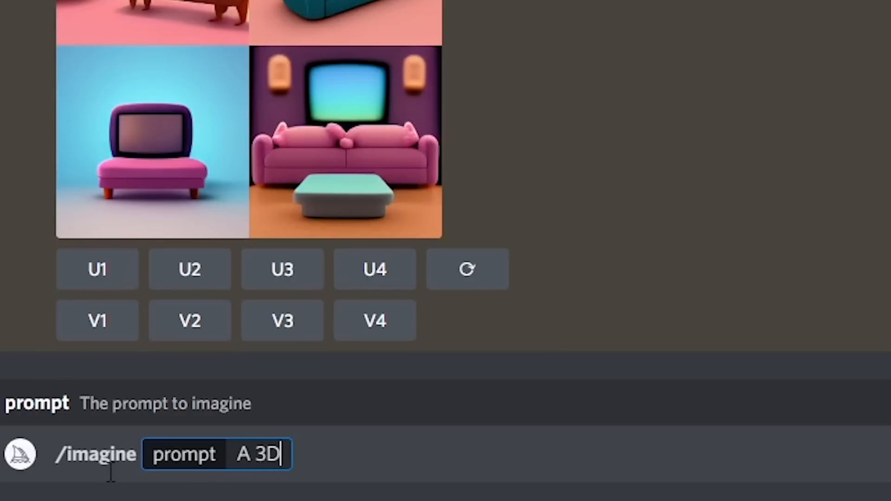
{"action": "type", "text": "-illustra"}
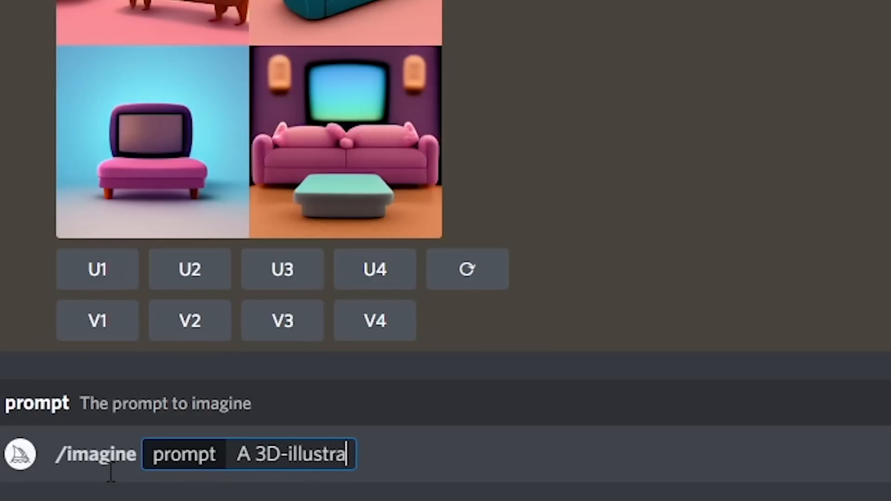
{"action": "type", "text": "tion "}
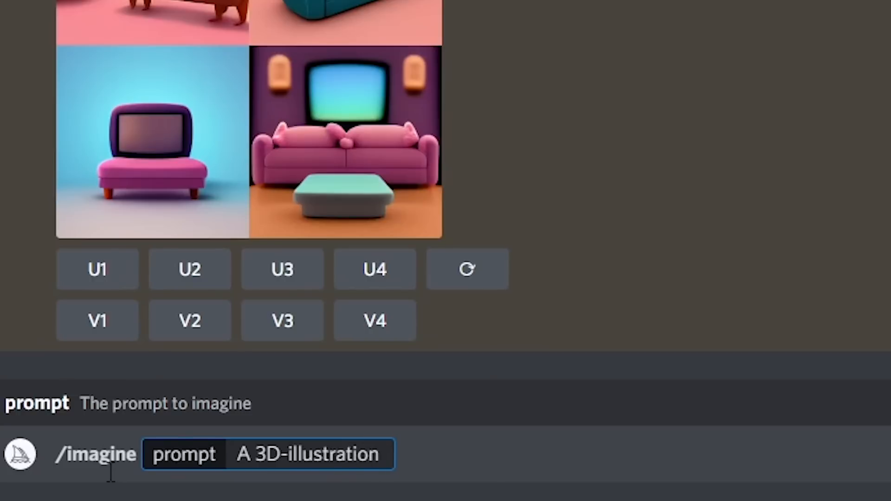
{"action": "type", "text": "of a cute "}
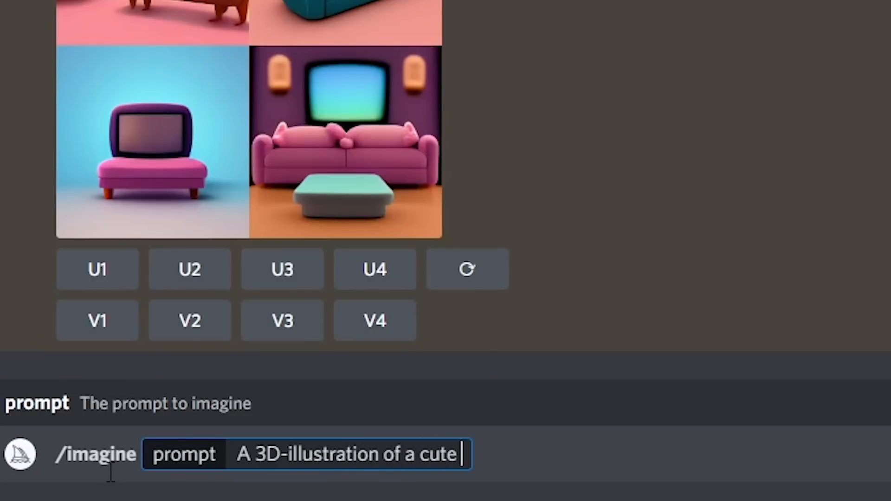
{"action": "type", "text": "bird robot."}
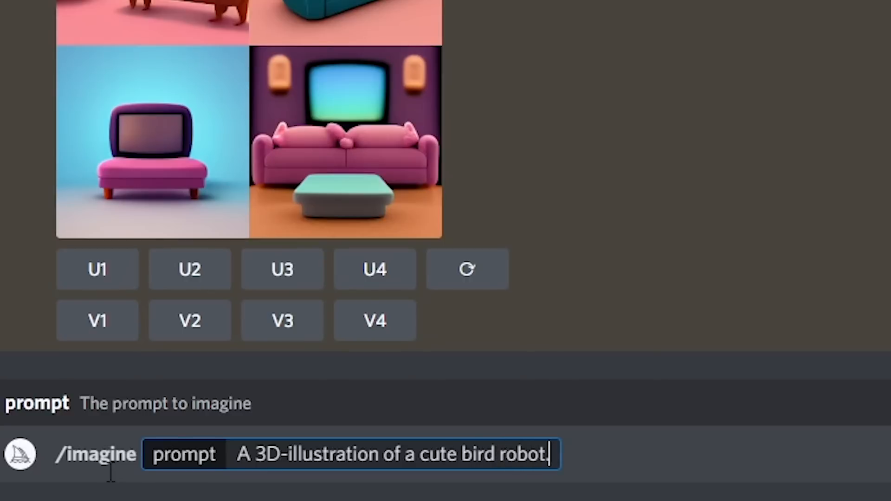
{"action": "key", "text": "Return"}
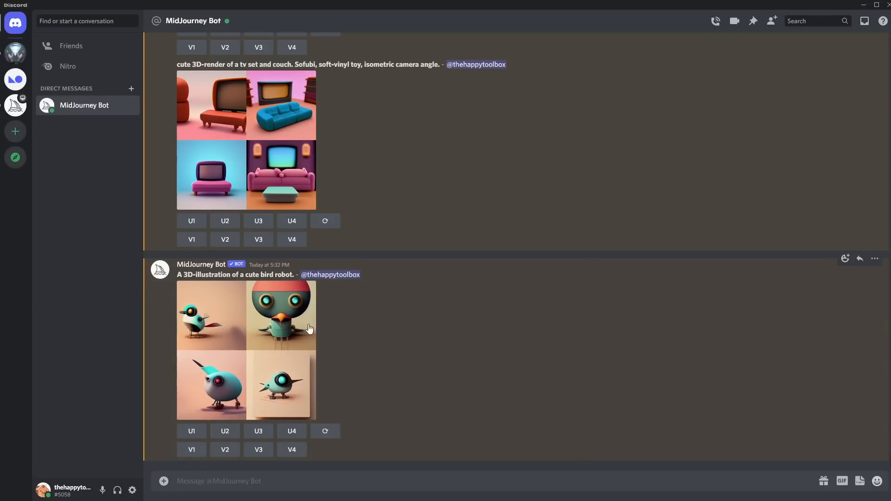
View the bird robot grid enlarged and generate variations of its first image
{"action": "left_click", "coordinate": [223, 357]}
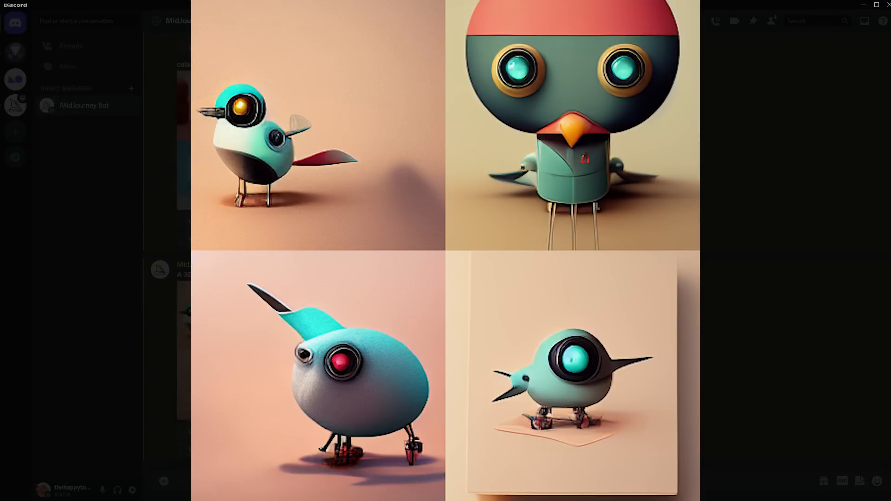
{"action": "key", "text": "Escape"}
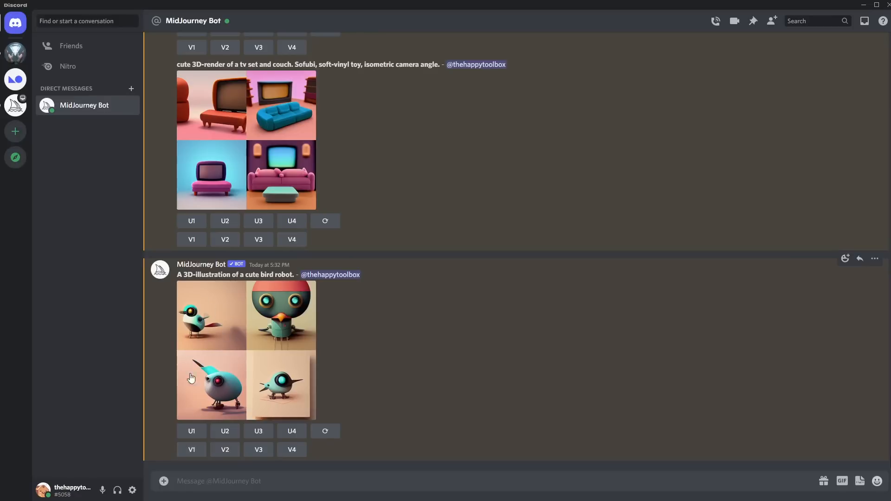
{"action": "left_click", "coordinate": [197, 455]}
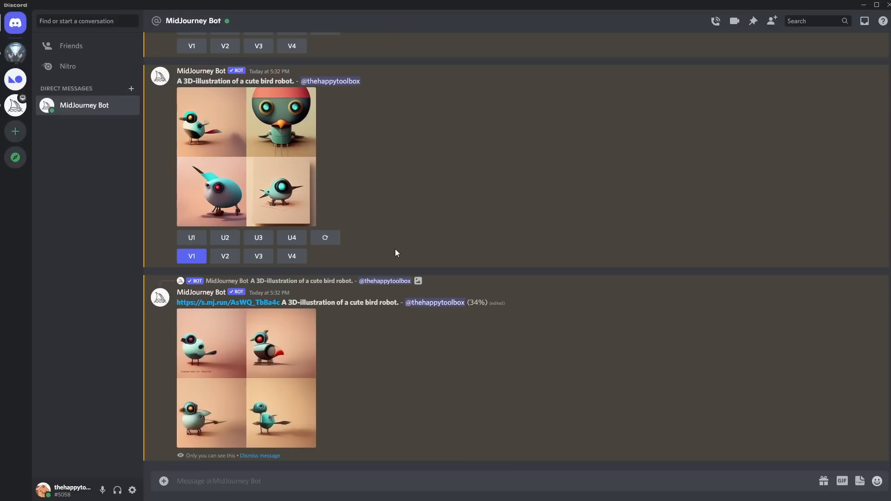
Compare the variation grid with the original bird robot grid and upscale the second variation
{"action": "left_click", "coordinate": [254, 338]}
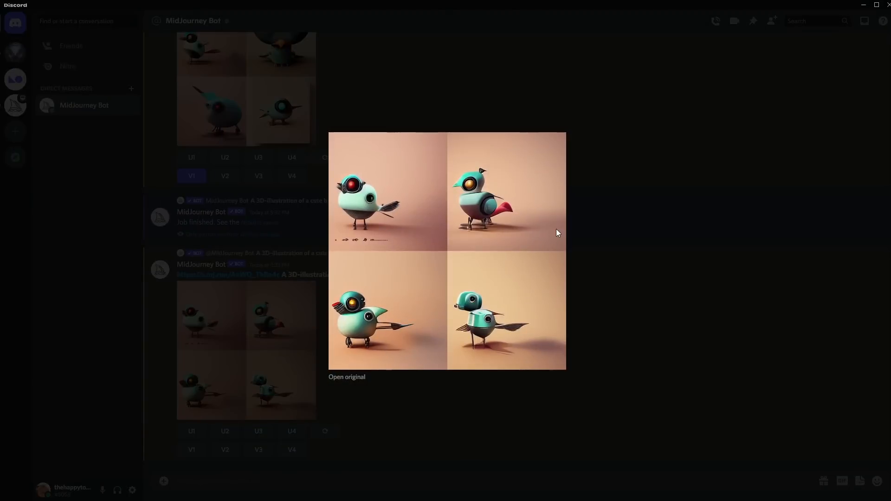
{"action": "left_click", "coordinate": [420, 422]}
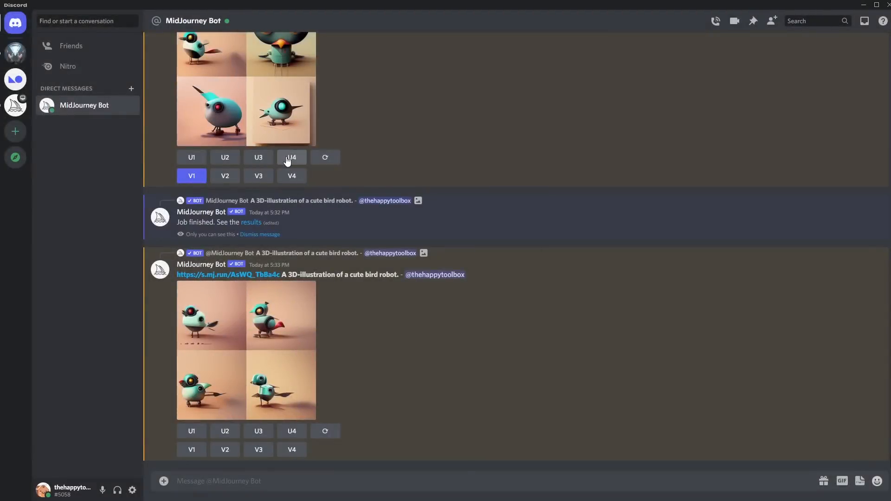
{"action": "left_click", "coordinate": [245, 75]}
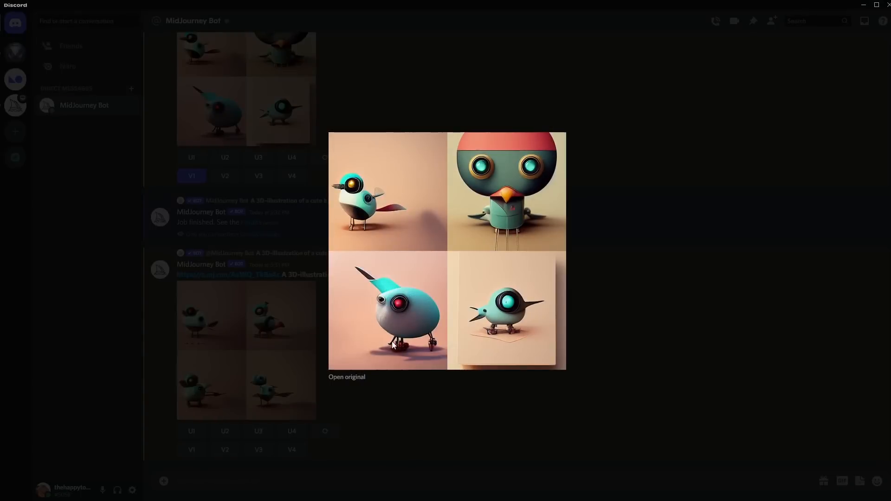
{"action": "left_click", "coordinate": [304, 383]}
{"action": "left_click", "coordinate": [294, 346]}
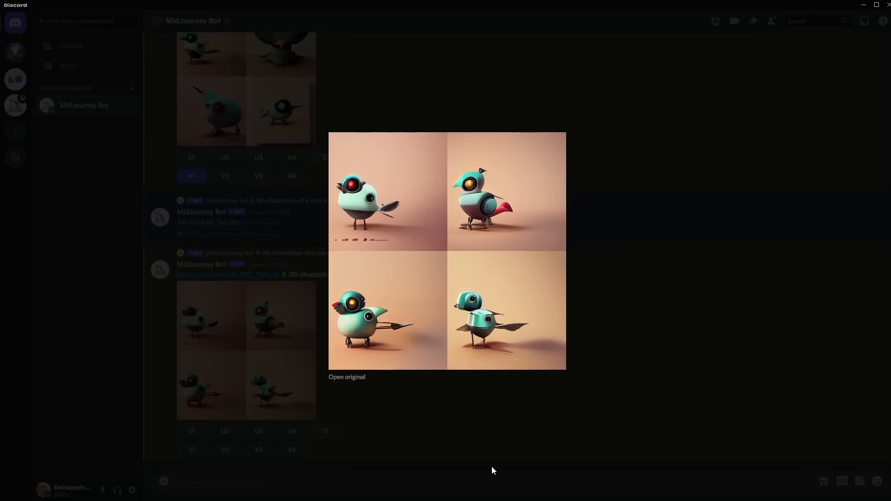
{"action": "left_click", "coordinate": [491, 466]}
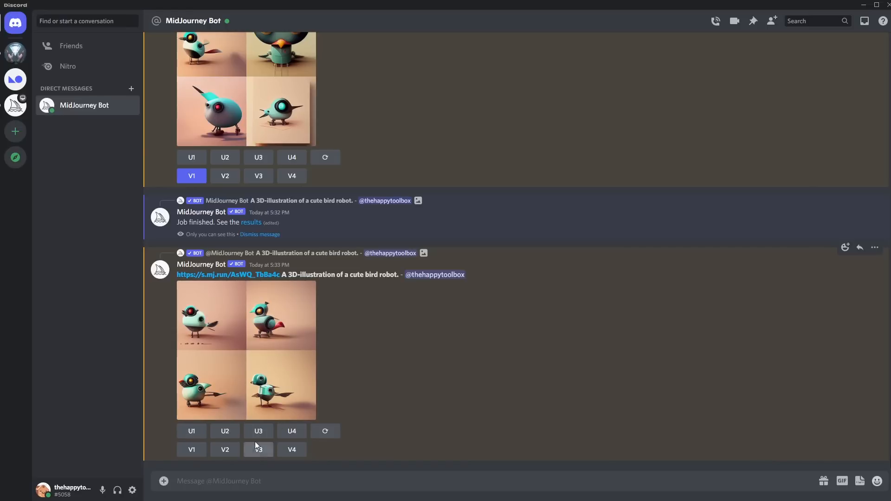
{"action": "left_click", "coordinate": [225, 431]}
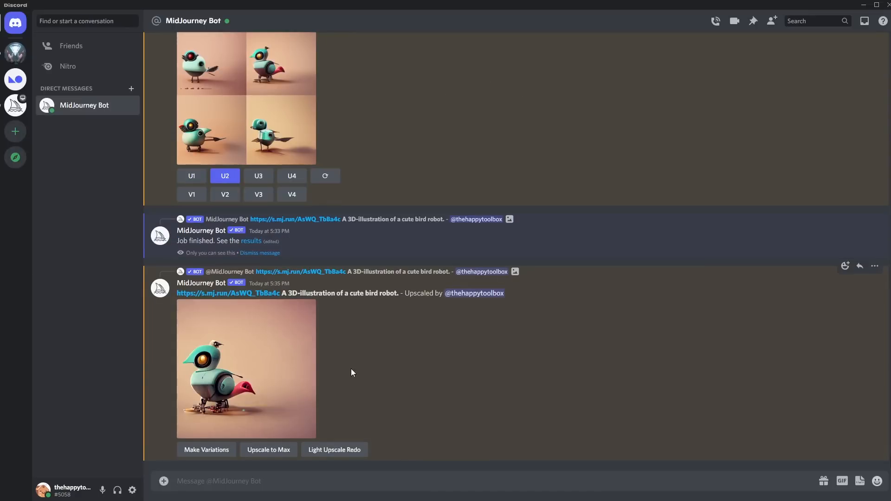
View the upscaled bird robot and copy the text "A 3D-illustration of a cute bird robot" from its message
{"action": "left_click", "coordinate": [261, 372]}
{"action": "left_click_drag", "start_coordinate": [283, 293], "coordinate": [379, 288]}
{"action": "left_click", "coordinate": [378, 288]}
{"action": "left_click_drag", "start_coordinate": [284, 293], "coordinate": [397, 290]}
{"action": "key", "text": "ctrl+c"}
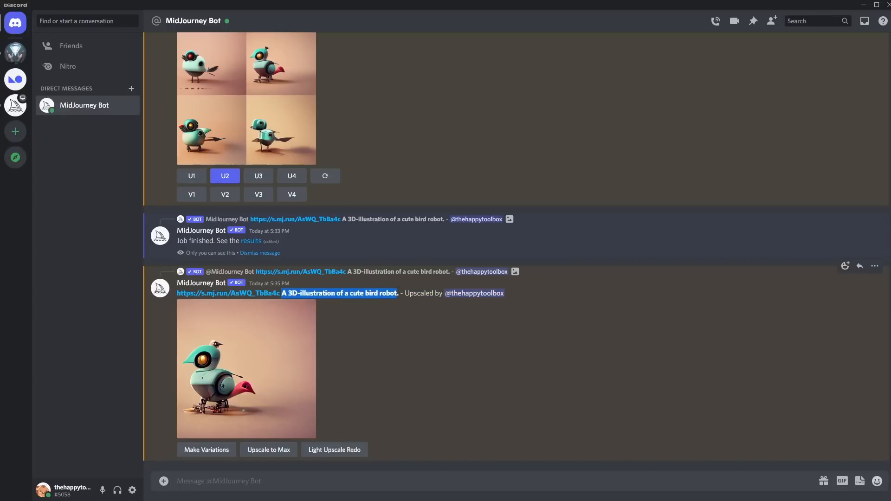
Submit the /imagine prompt "A 3D-illustration of a cute bird robot. Multi-metal panel armor. Lazers shooting from eyes." and view the generated grid enlarged
{"action": "left_click", "coordinate": [243, 478]}
{"action": "type", "text": "/im"}
{"action": "key", "text": "Return"}
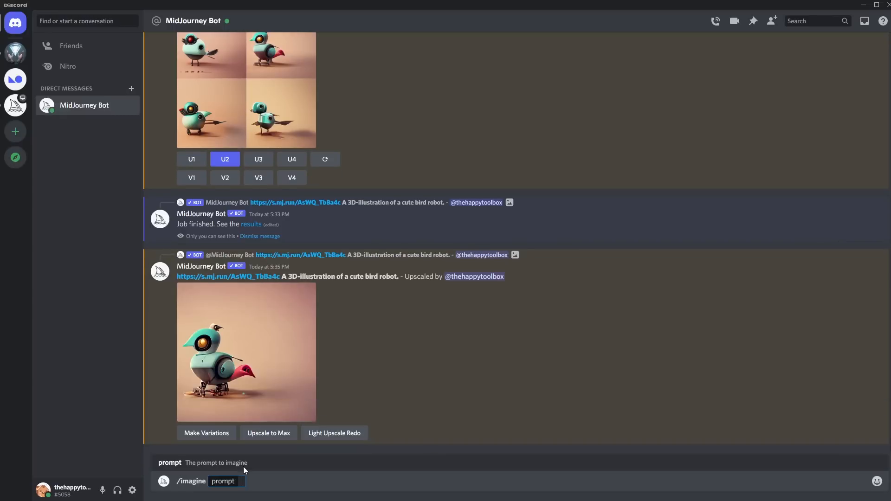
{"action": "key", "text": "ctrl+v"}
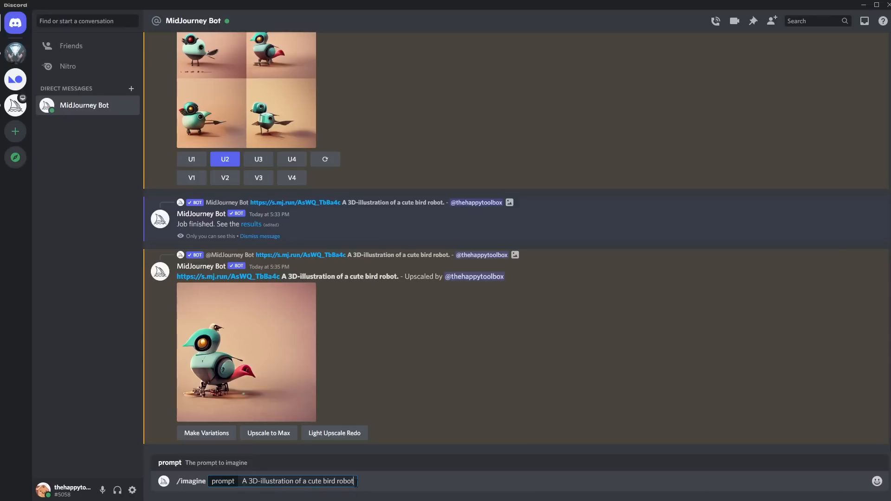
{"action": "type", "text": ","}
{"action": "type", "text": " M"}
{"action": "type", "text": "ulti-"}
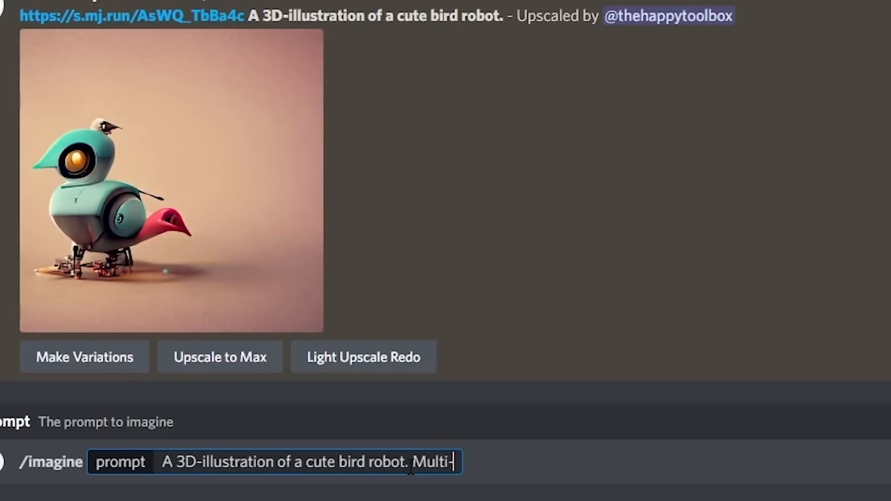
{"action": "type", "text": "metal panel armor"}
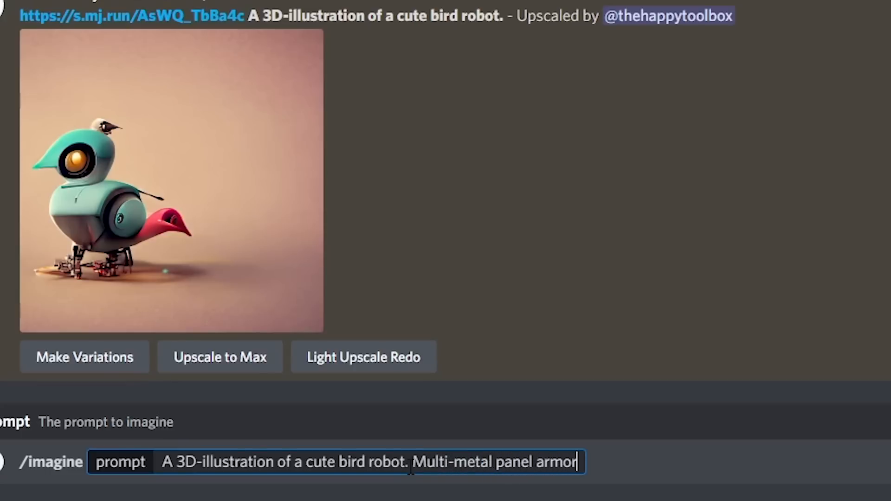
{"action": "type", "text": ". Lazers shootin"}
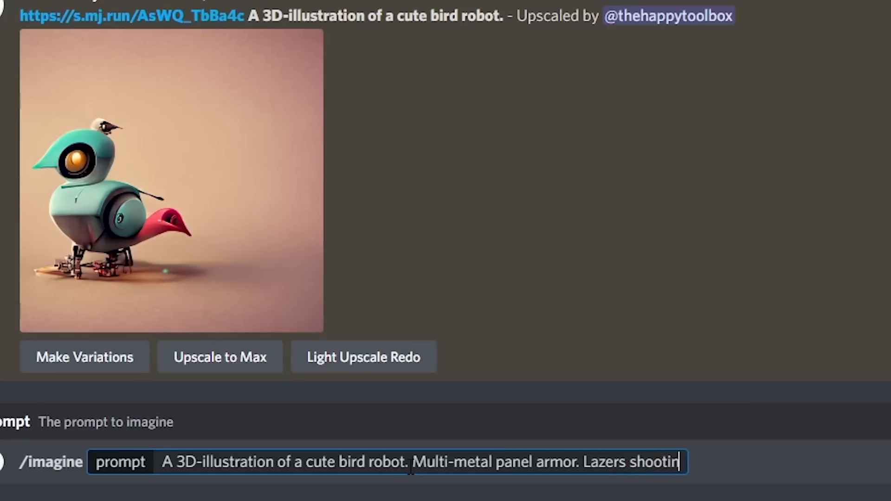
{"action": "type", "text": "g from "}
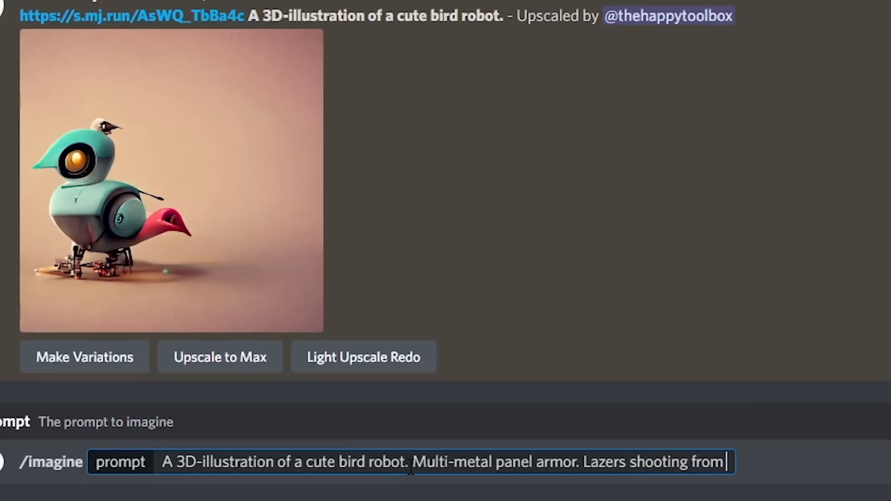
{"action": "type", "text": "eyes."}
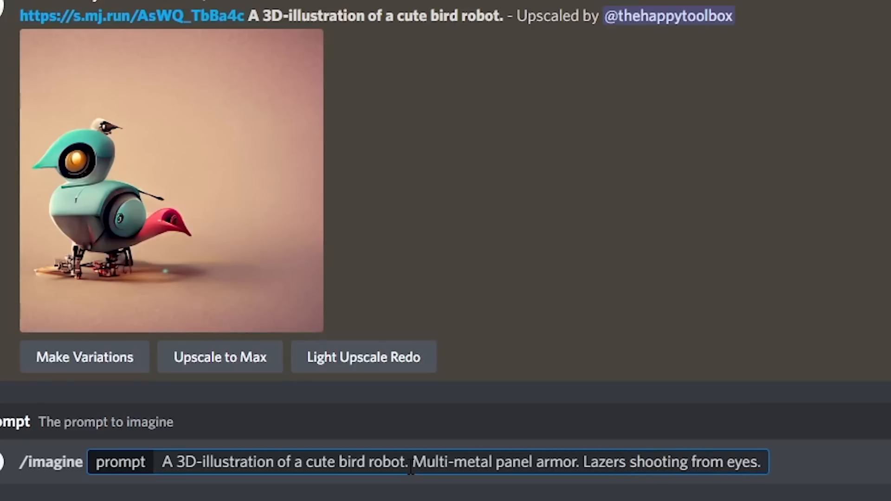
{"action": "key", "text": "Return"}
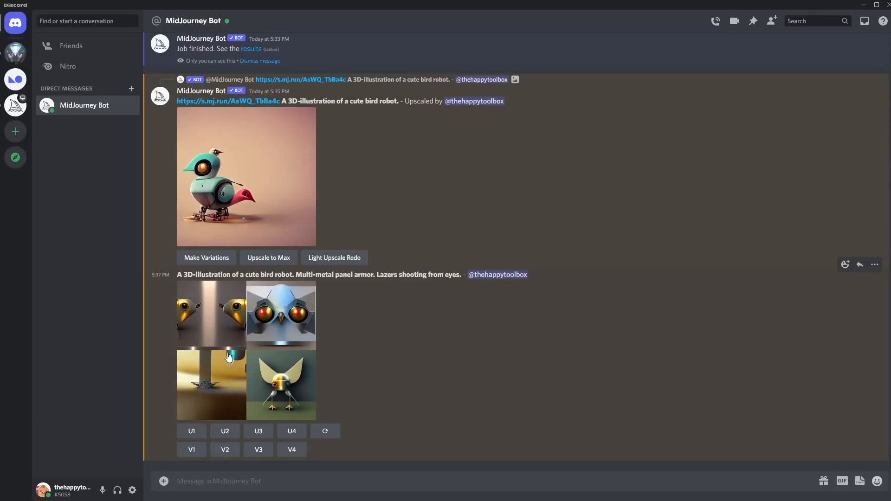
{"action": "left_click", "coordinate": [267, 364]}
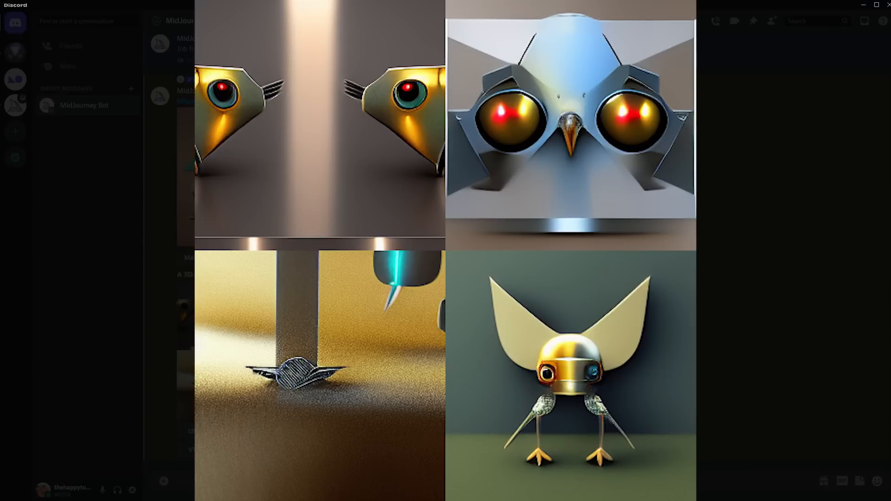
{"action": "key", "text": "Escape"}
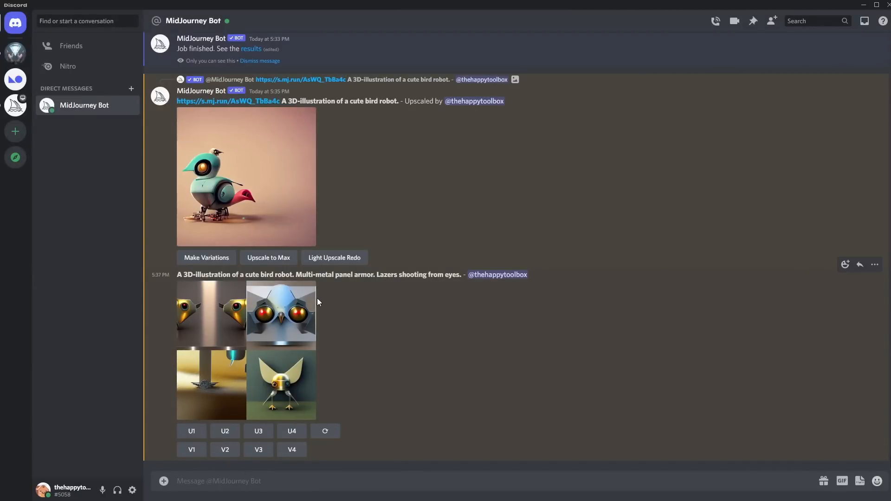
Begin an /imagine prompt reading "A 3D-illustration of a cute bird robot with hyper detailed metal armor."
{"action": "type", "text": "/"}
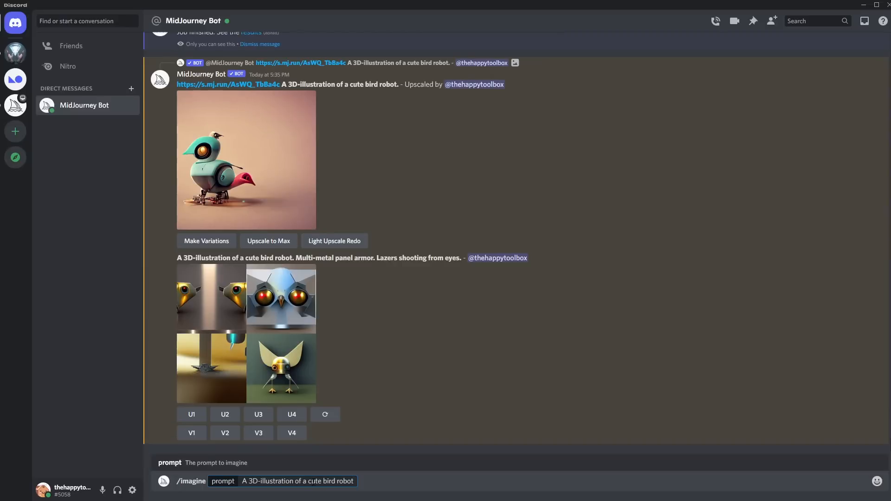
{"action": "type", "text": "with "}
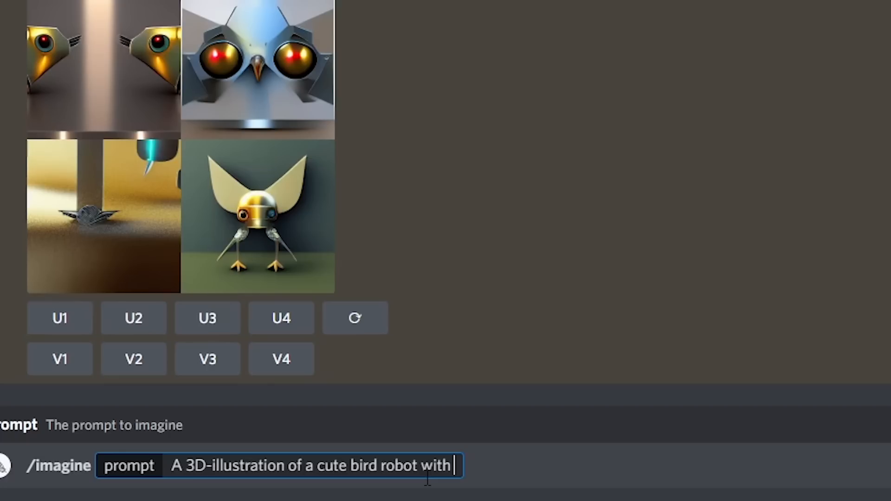
{"action": "type", "text": "hyper detialed m"}
{"action": "key", "text": "BackSpace"}
{"action": "key", "text": "BackSpace"}
{"action": "key", "text": "BackSpace"}
{"action": "key", "text": "BackSpace"}
{"action": "key", "text": "BackSpace"}
{"action": "key", "text": "BackSpace"}
{"action": "key", "text": "BackSpace"}
{"action": "type", "text": "ai"}
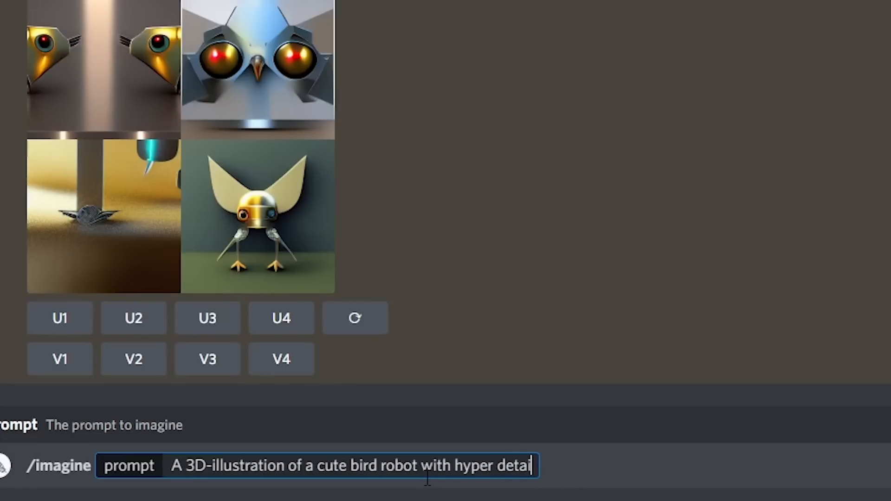
{"action": "type", "text": "led metal armor."}
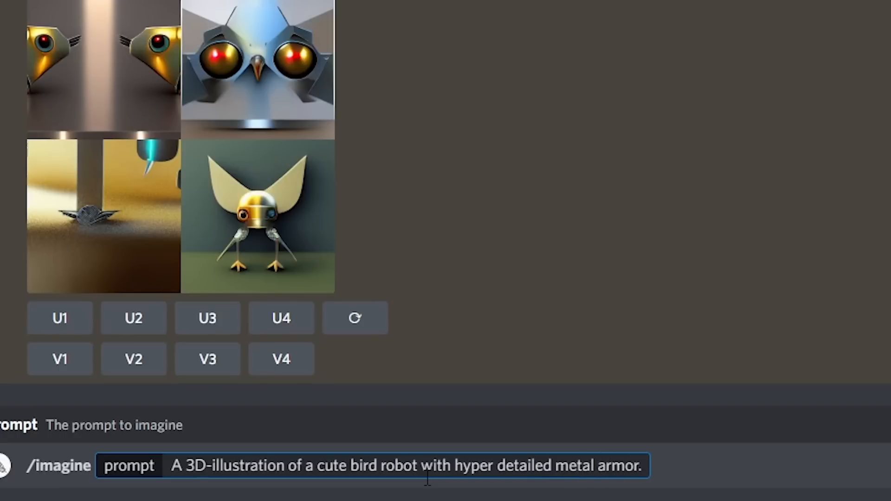
Add "Wide shot, Tilt shift, Center framed." to the end of the prompt and submit it
{"action": "type", "text": " Wide shot"}
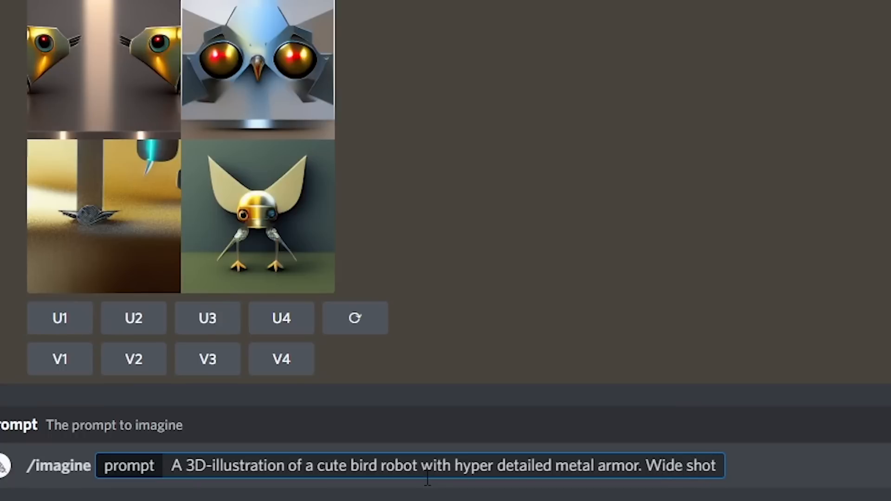
{"action": "type", "text": ", Ti"}
{"action": "type", "text": "lt shift "}
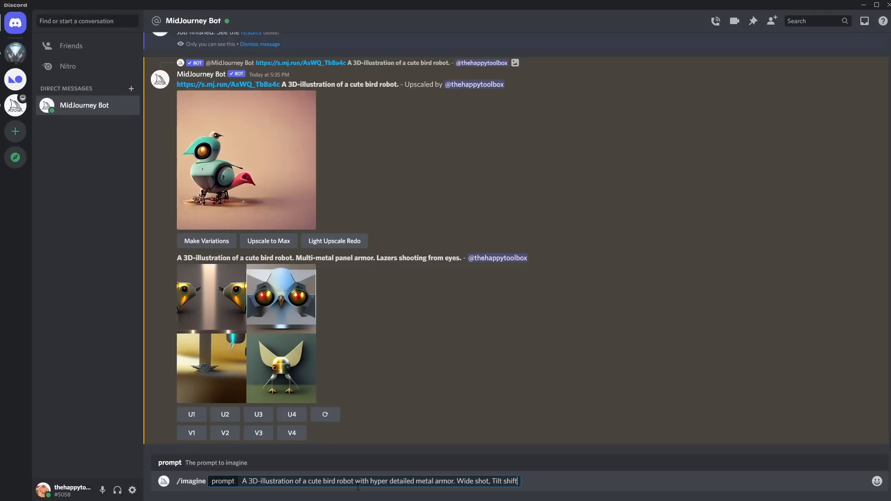
{"action": "type", "text": ", center"}
{"action": "key", "text": "BackSpace"}
{"action": "key", "text": "BackSpace"}
{"action": "key", "text": "BackSpace"}
{"action": "key", "text": "BackSpace"}
{"action": "key", "text": "BackSpace"}
{"action": "key", "text": "BackSpace"}
{"action": "type", "text": "Center framed."}
{"action": "key", "text": "Return"}
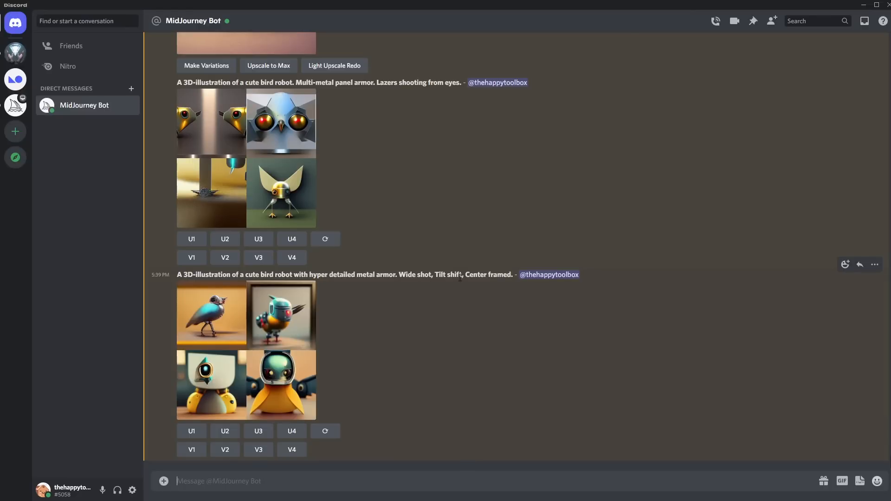
View the metal armor grid enlarged, generate variations of its second image and open the variation grid
{"action": "left_click", "coordinate": [295, 342]}
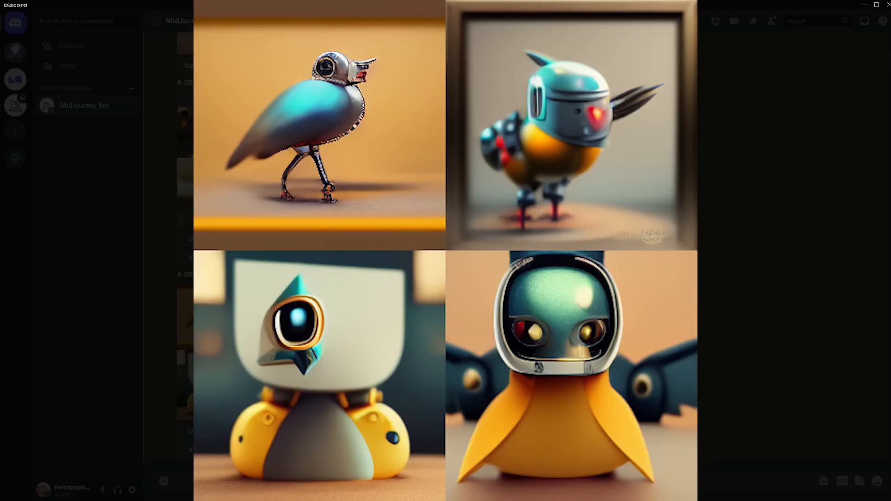
{"action": "key", "text": "Escape"}
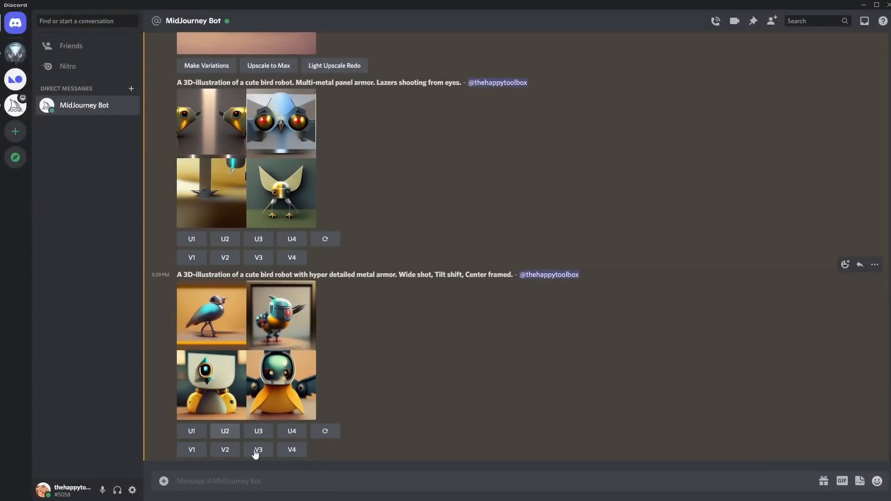
{"action": "left_click", "coordinate": [224, 450]}
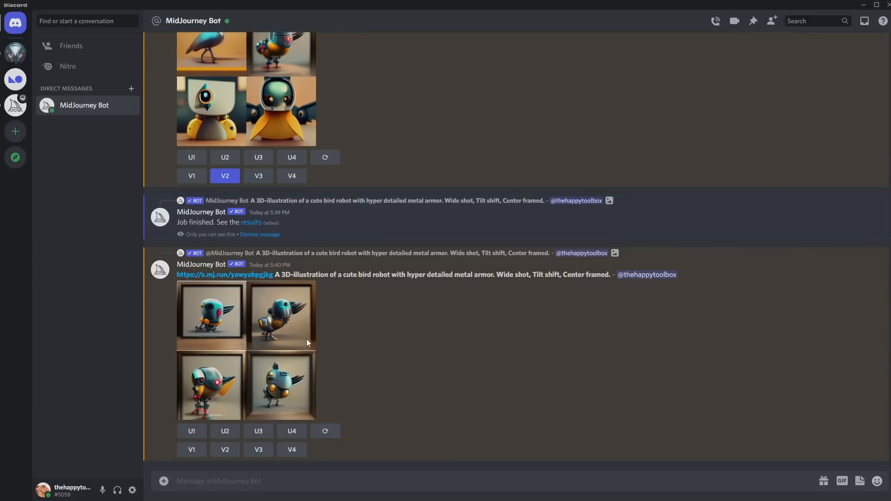
{"action": "left_click", "coordinate": [256, 324]}
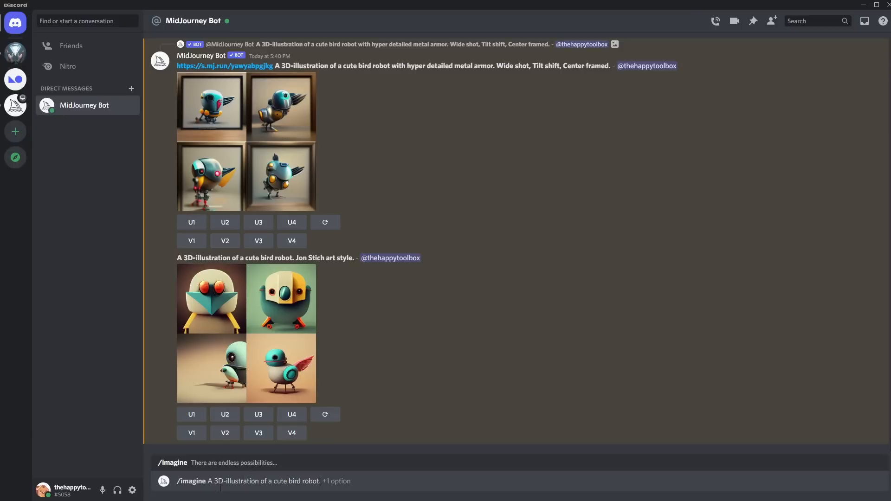
Copy the drafted prompt text, restart the /imagine command and insert "A 3D-illustration of a cute bird robot." as its prompt
{"action": "type", "text": "."}
{"action": "triple_click", "coordinate": [211, 481]}
{"action": "key", "text": "ctrl+c"}
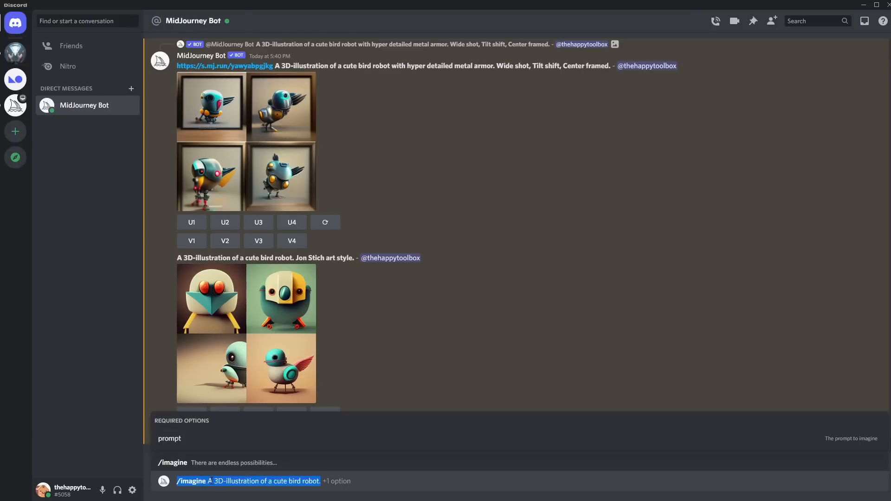
{"action": "key", "text": "BackSpace"}
{"action": "type", "text": "/o"}
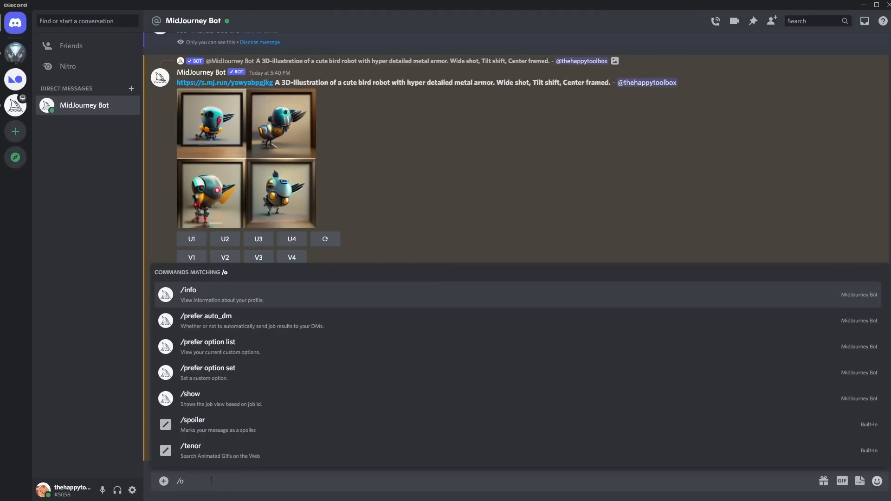
{"action": "key", "text": "BackSpace"}
{"action": "type", "text": "i"}
{"action": "key", "text": "Tab"}
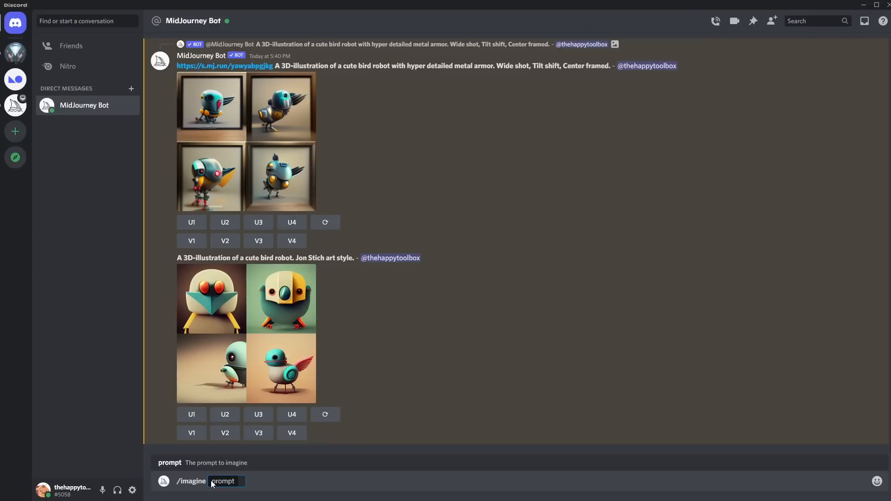
{"action": "key", "text": "ctrl+v"}
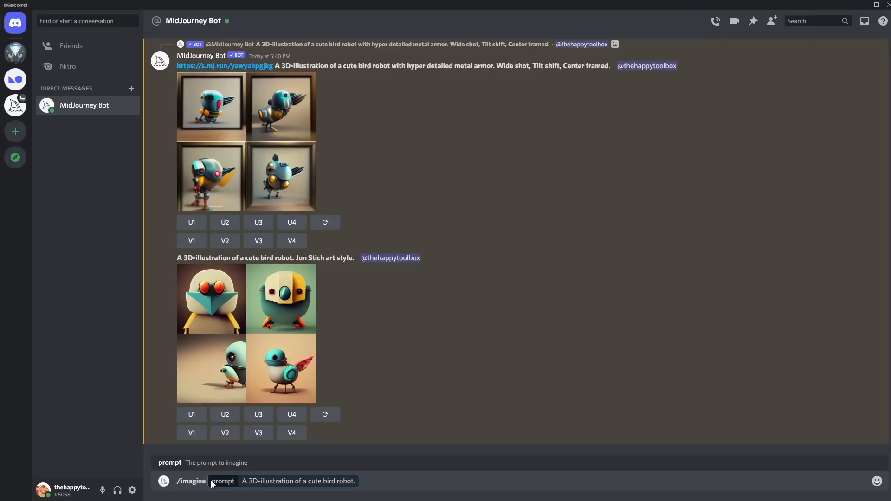
Change the prompt to "A a cute bird robot. Pablo Picasso style.", submit it and view the generated grid enlarged
{"action": "left_click_drag", "start_coordinate": [250, 480], "coordinate": [301, 478]}
{"action": "key", "text": "BackSpace"}
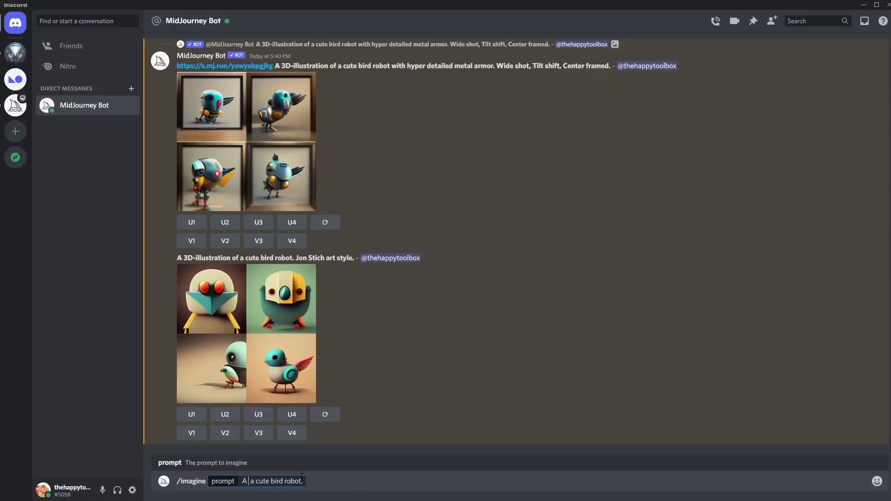
{"action": "key", "text": "BackSpace"}
{"action": "left_click", "coordinate": [301, 481]}
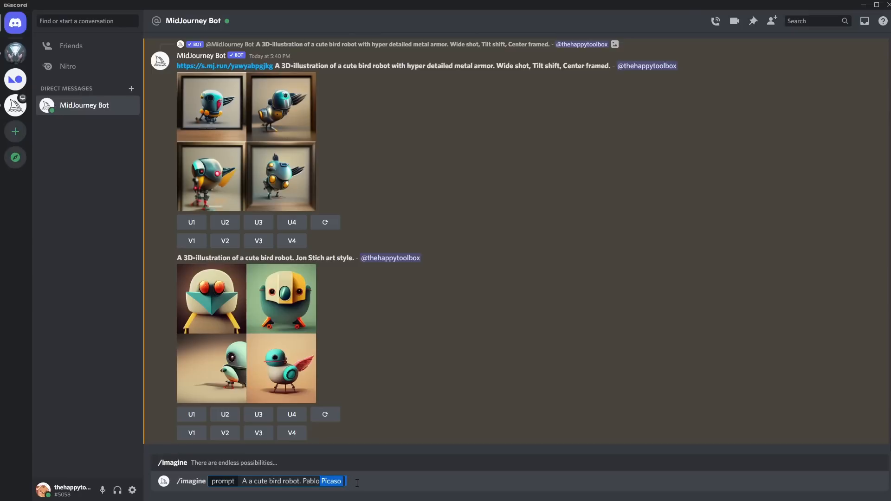
{"action": "type", "text": "Picasso"}
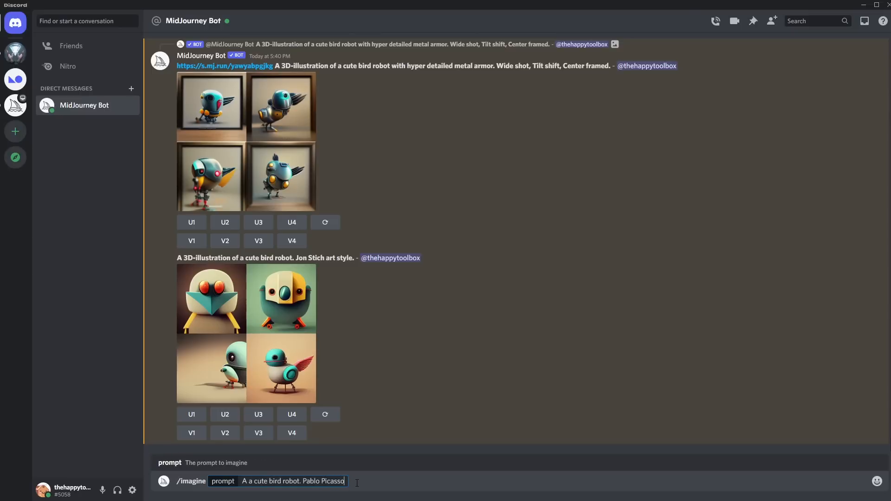
{"action": "type", "text": " style."}
{"action": "key", "text": "Return"}
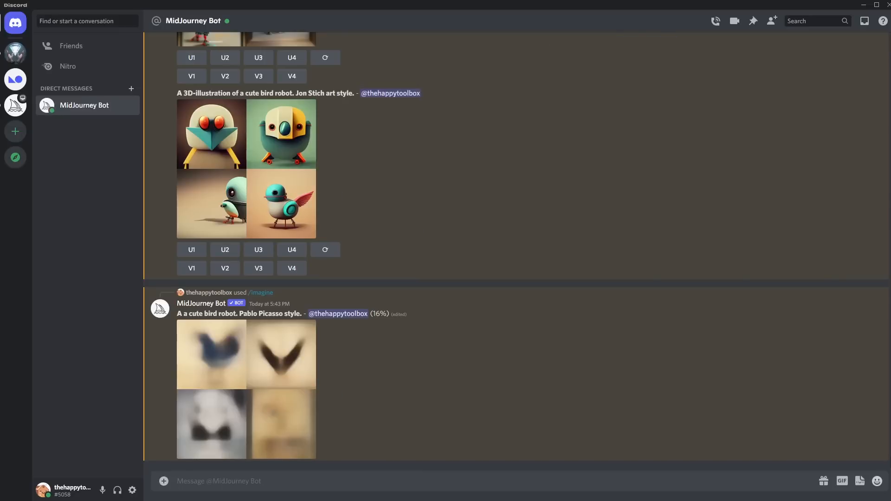
{"action": "left_click_drag", "start_coordinate": [620, 500], "coordinate": [852, 6]}
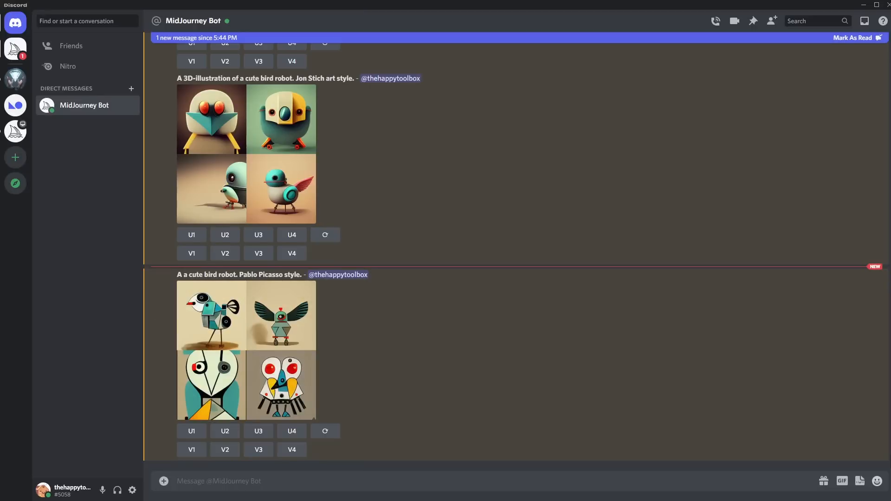
{"action": "left_click", "coordinate": [239, 353]}
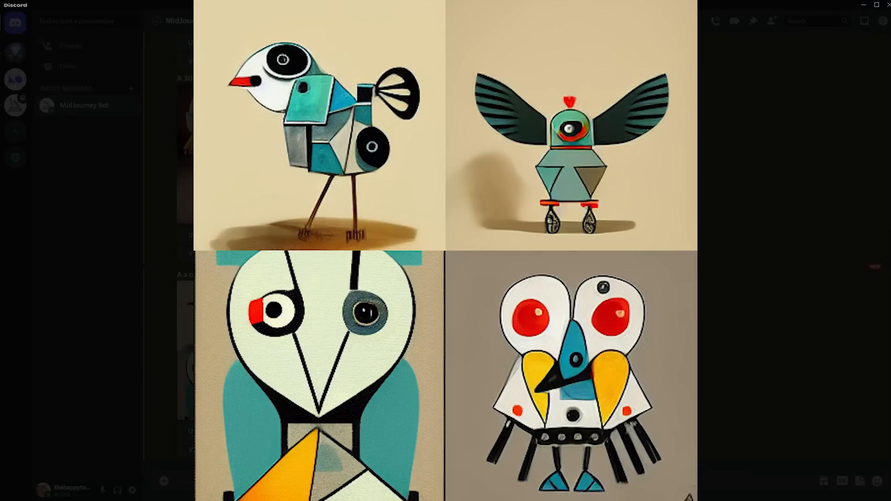